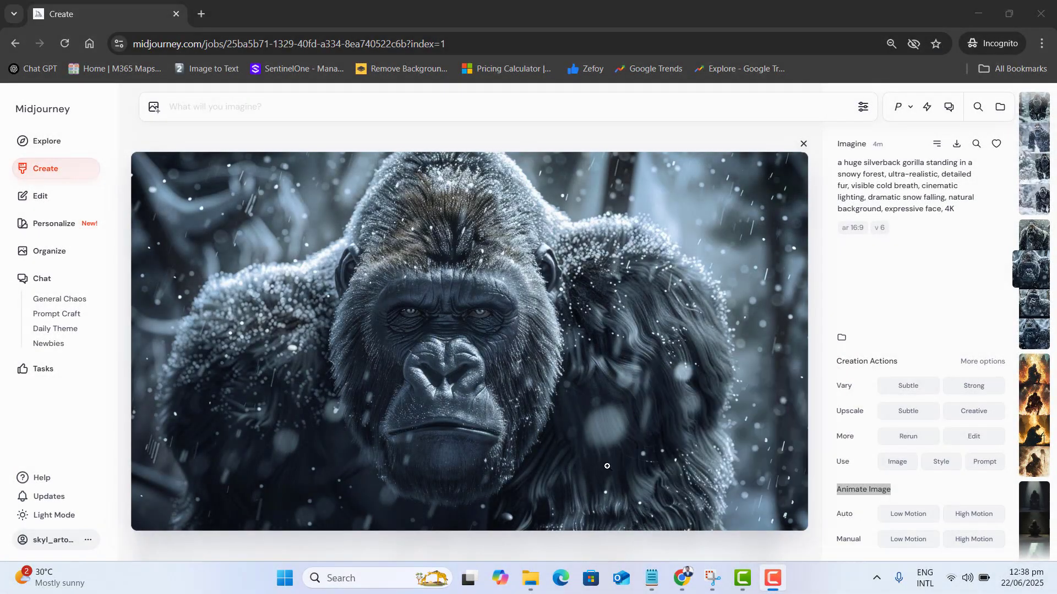
# Examine the enlarged gorilla image and the descriptions of its Auto and Manual animation options.
pyautogui.click(485, 368)
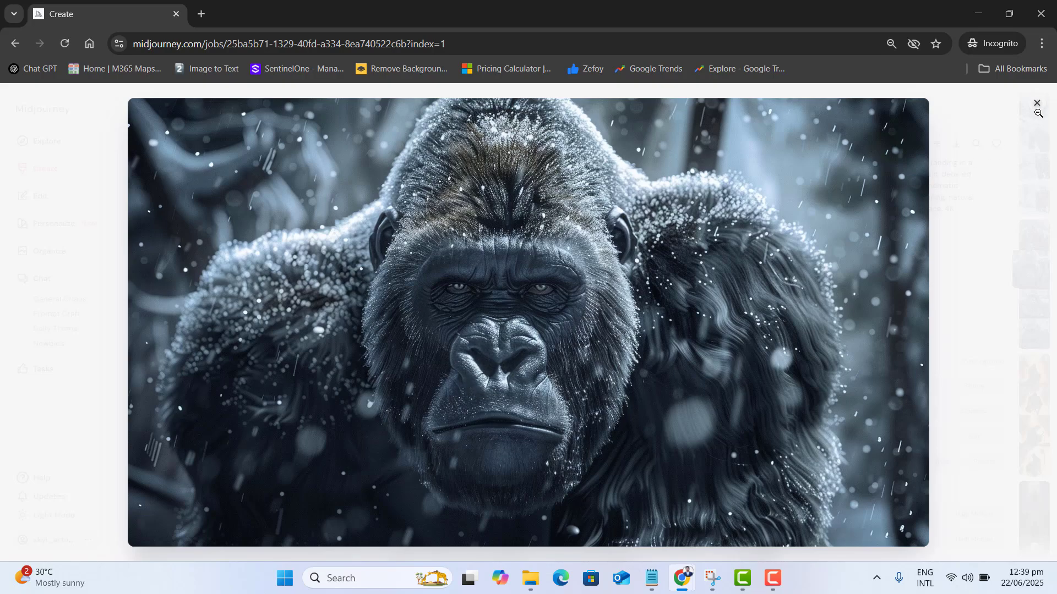
pyautogui.click(1038, 112)
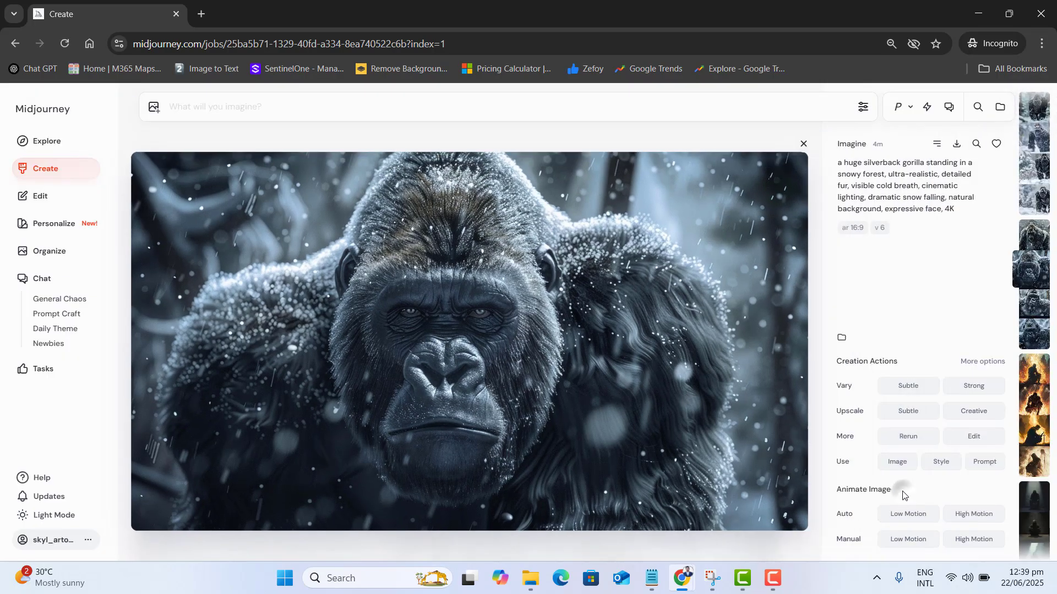
pyautogui.tripleClick(891, 491)
pyautogui.click(828, 497)
pyautogui.tripleClick(839, 514)
pyautogui.click(906, 498)
pyautogui.moveTo(848, 520)
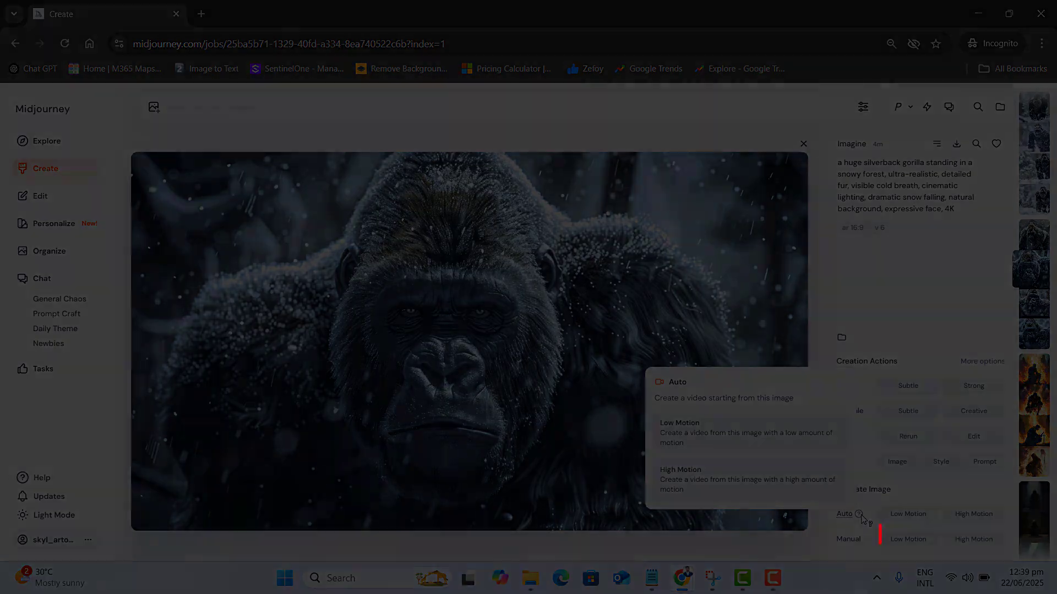
pyautogui.moveTo(863, 544)
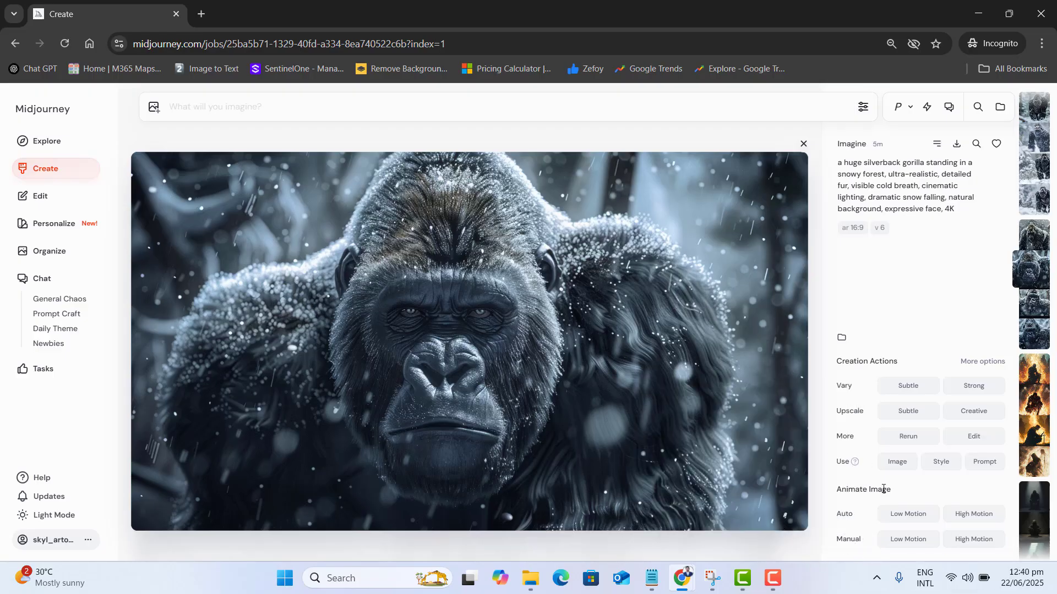
# Animate the gorilla image with low motion, using both the Auto and the Manual option.
pyautogui.click(891, 514)
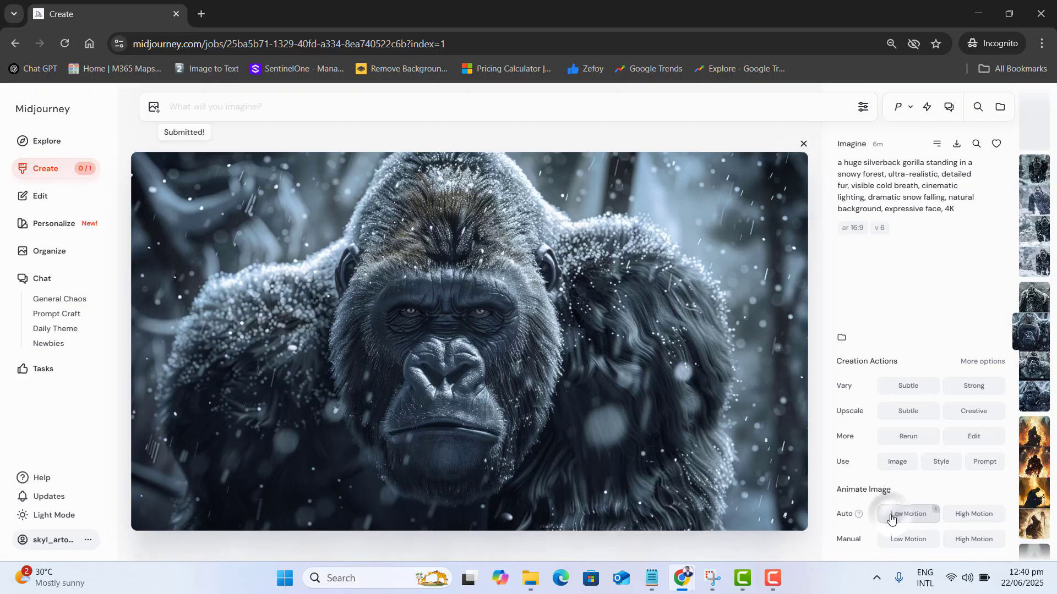
pyautogui.click(908, 540)
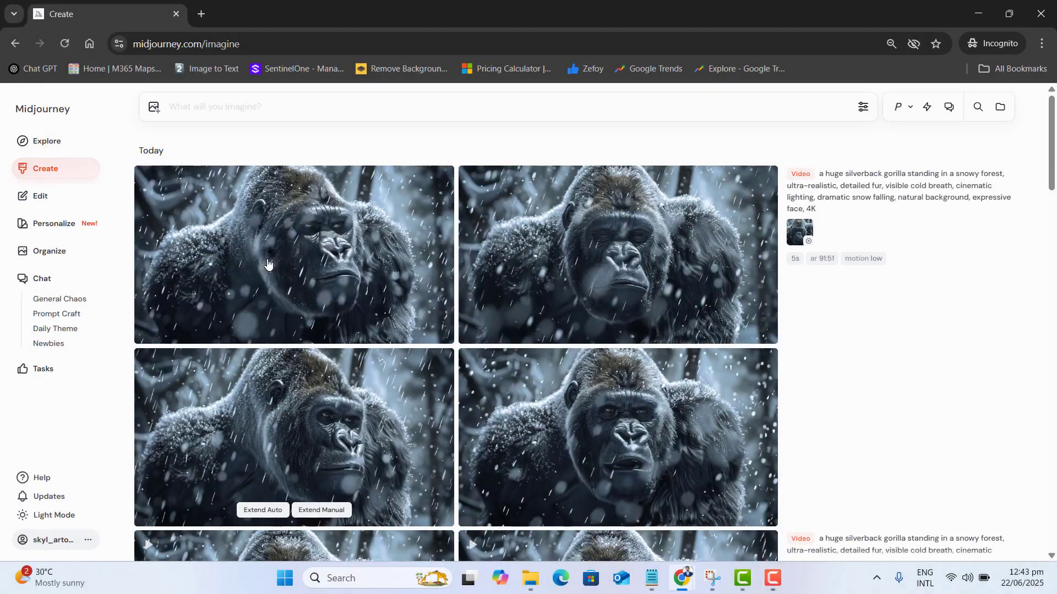
# Review the generated low-motion gorilla videos one after another, viewing them full screen.
pyautogui.click(268, 264)
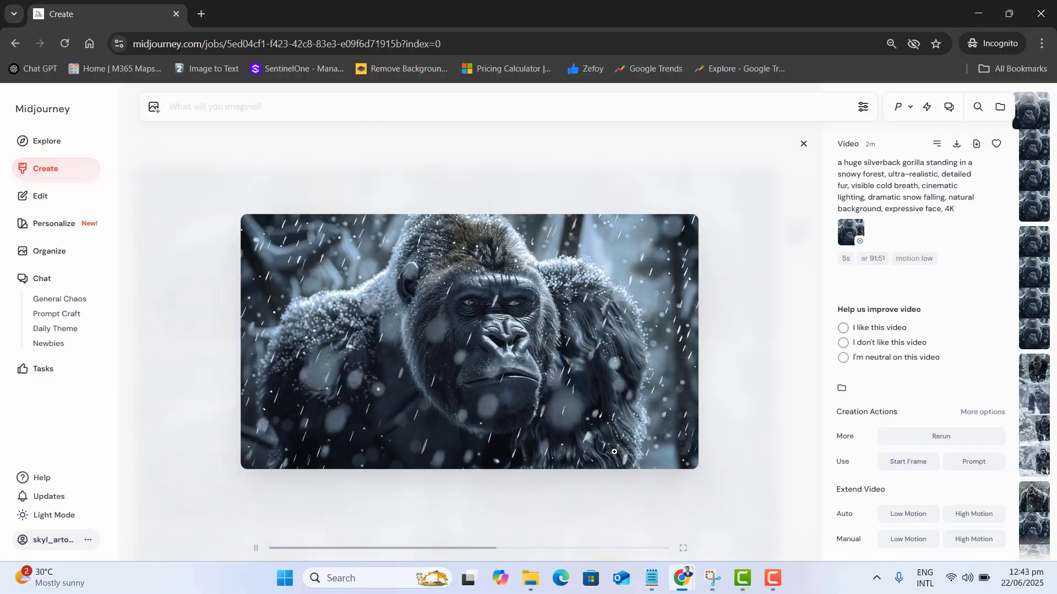
pyautogui.click(683, 549)
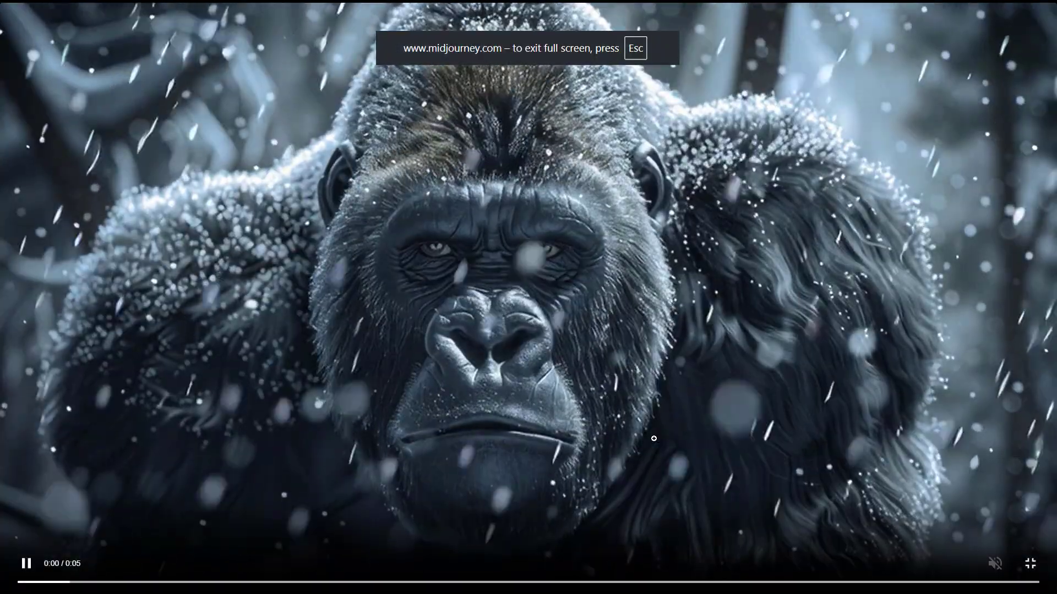
pyautogui.press('Escape')
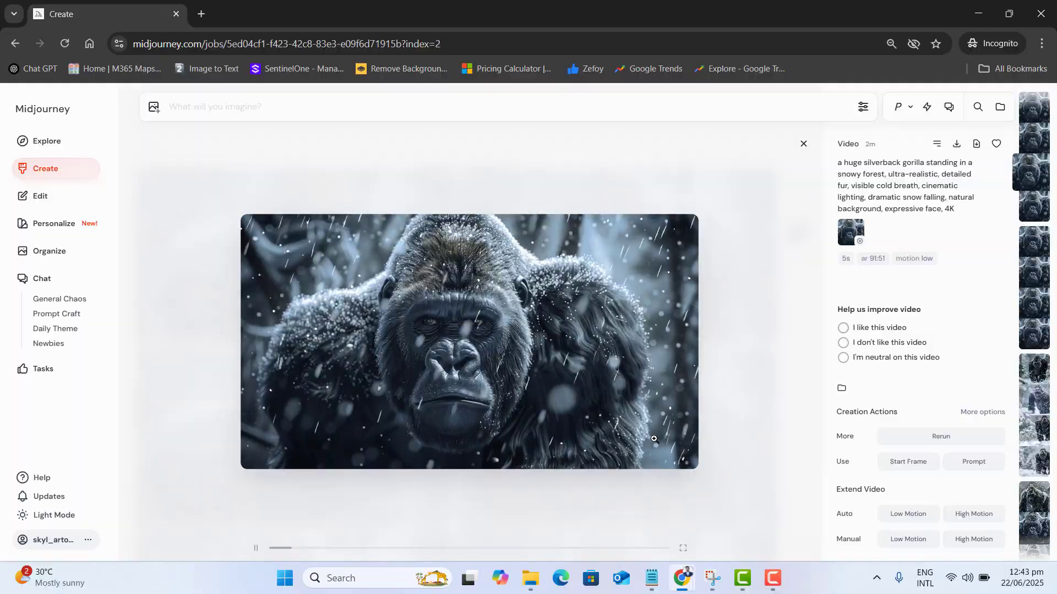
pyautogui.click(1031, 138)
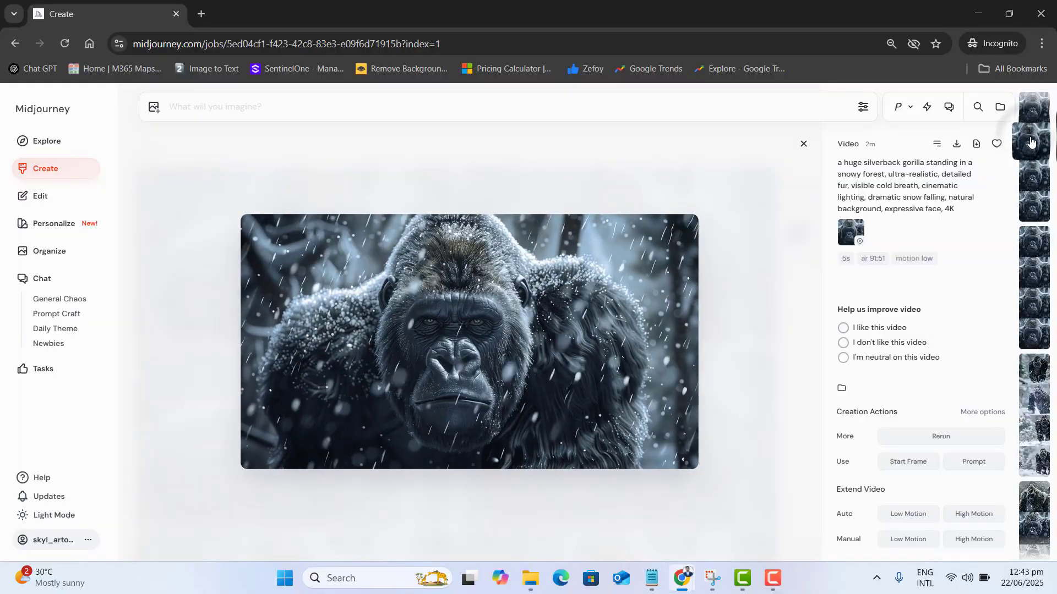
pyautogui.click(1039, 106)
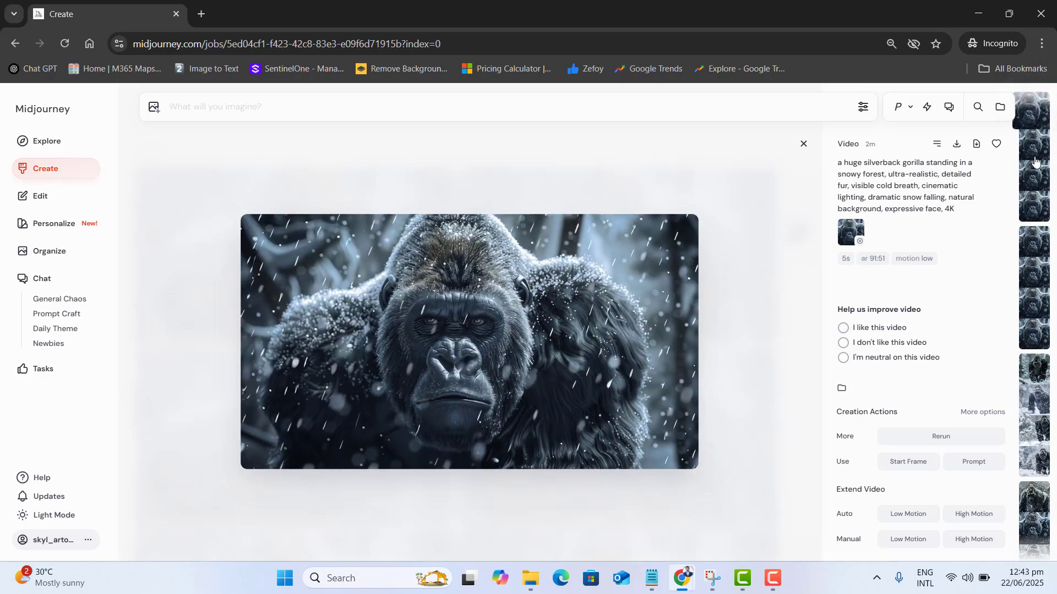
pyautogui.click(1033, 220)
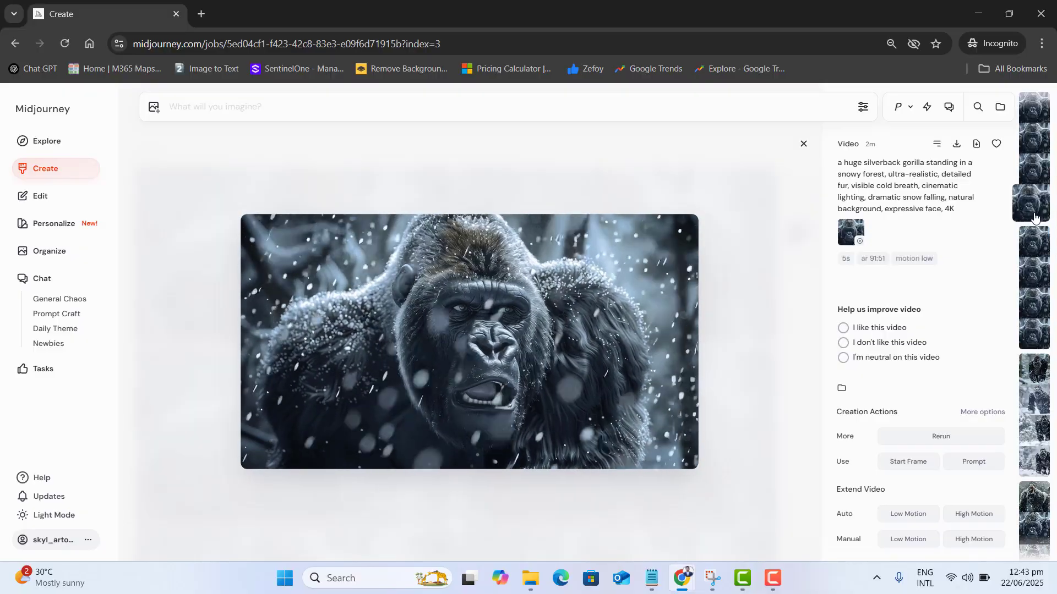
pyautogui.click(683, 548)
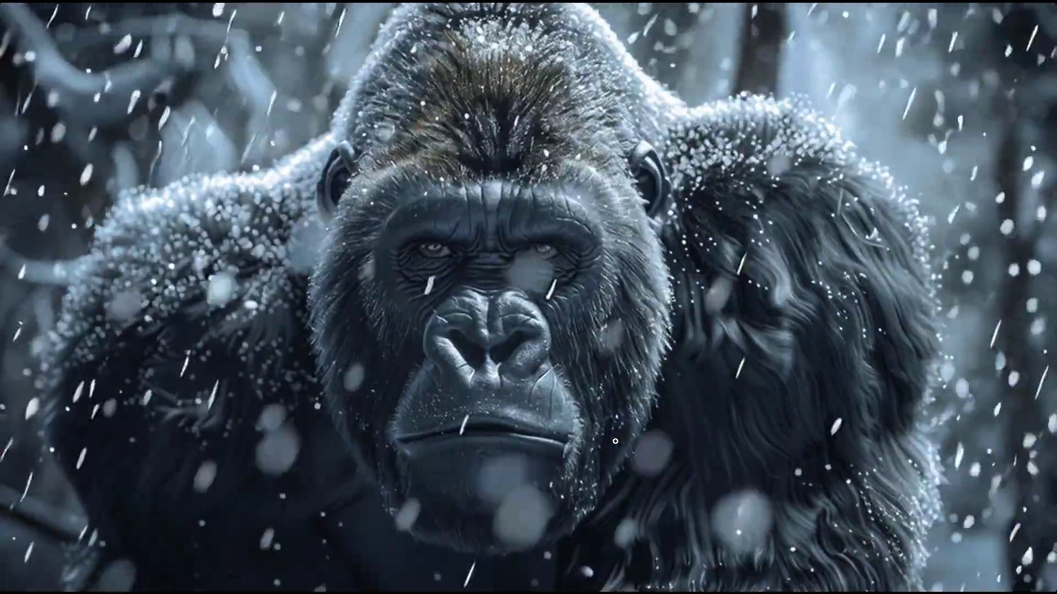
pyautogui.press('Escape')
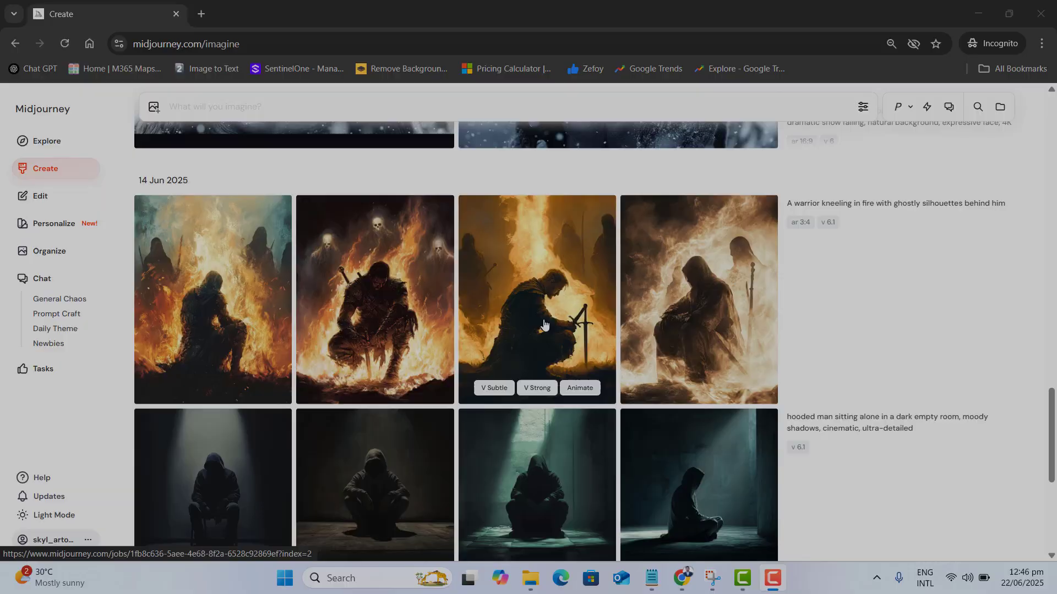
# Animate the third image of the warrior kneeling in fire with high motion, using both Auto and Manual, and close the image.
pyautogui.click(545, 325)
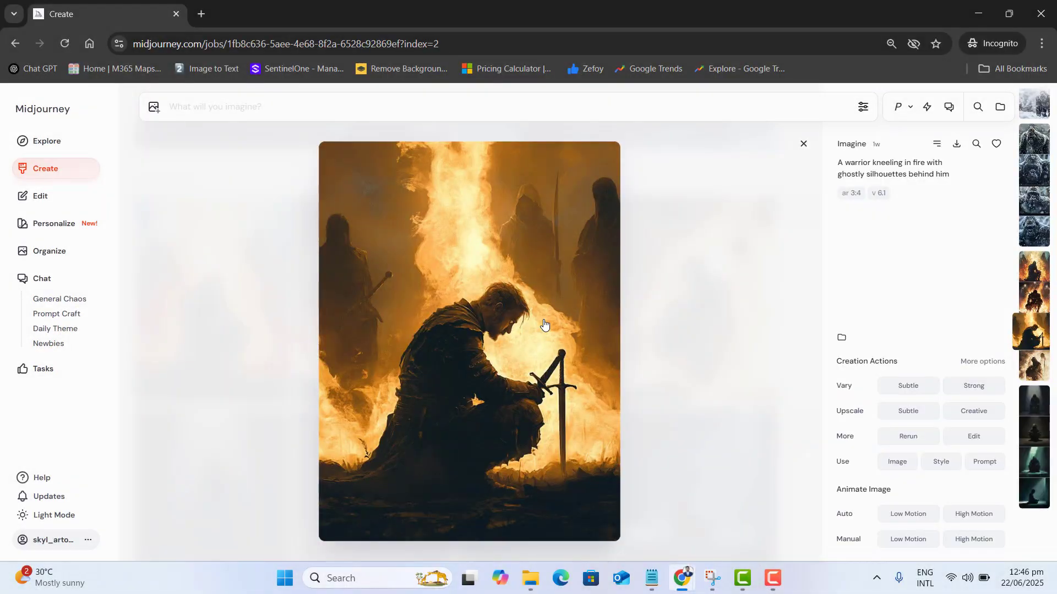
pyautogui.click(973, 517)
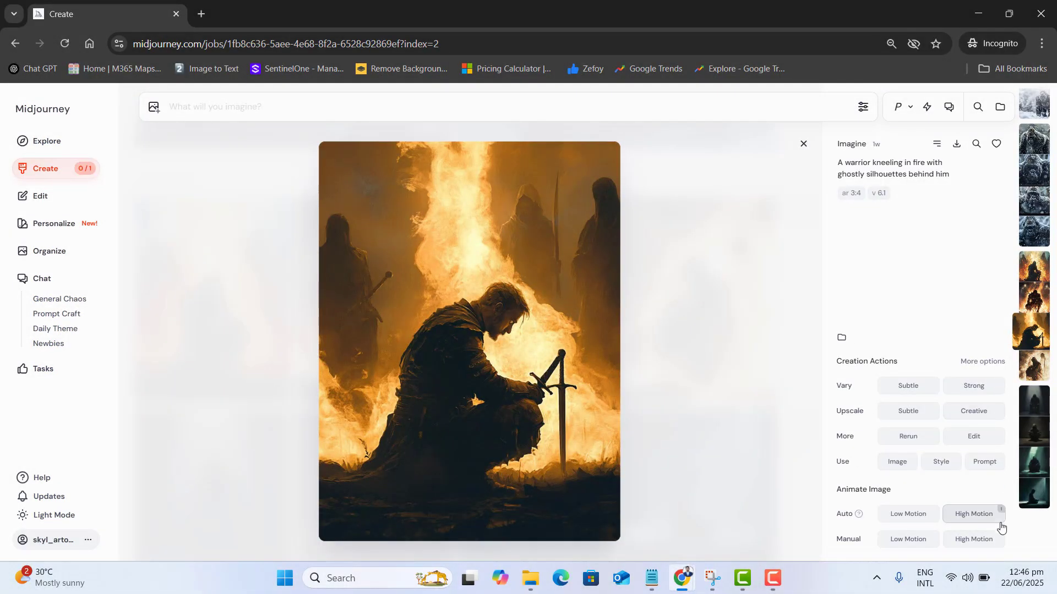
pyautogui.click(970, 540)
pyautogui.click(840, 108)
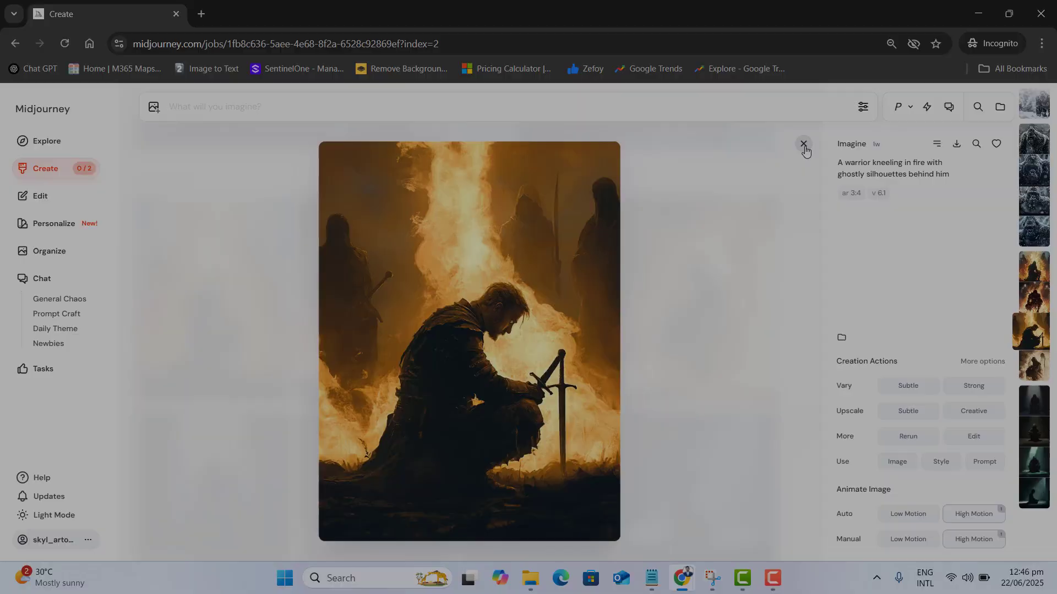
pyautogui.click(803, 145)
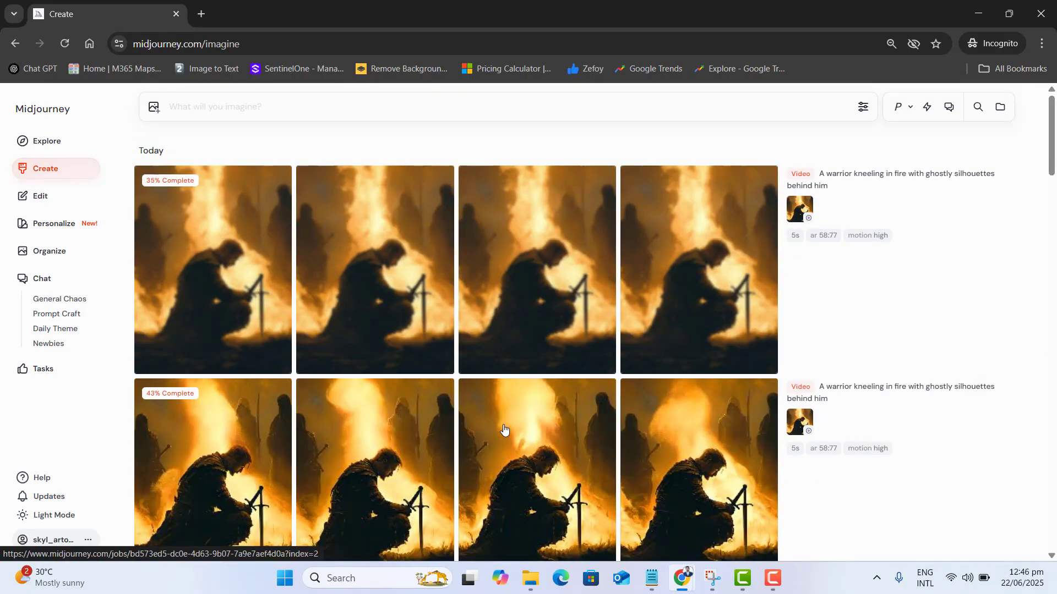
# Review the generated high-motion warrior videos and examine the extend and download options offered for individual clips.
pyautogui.moveTo(222, 263)
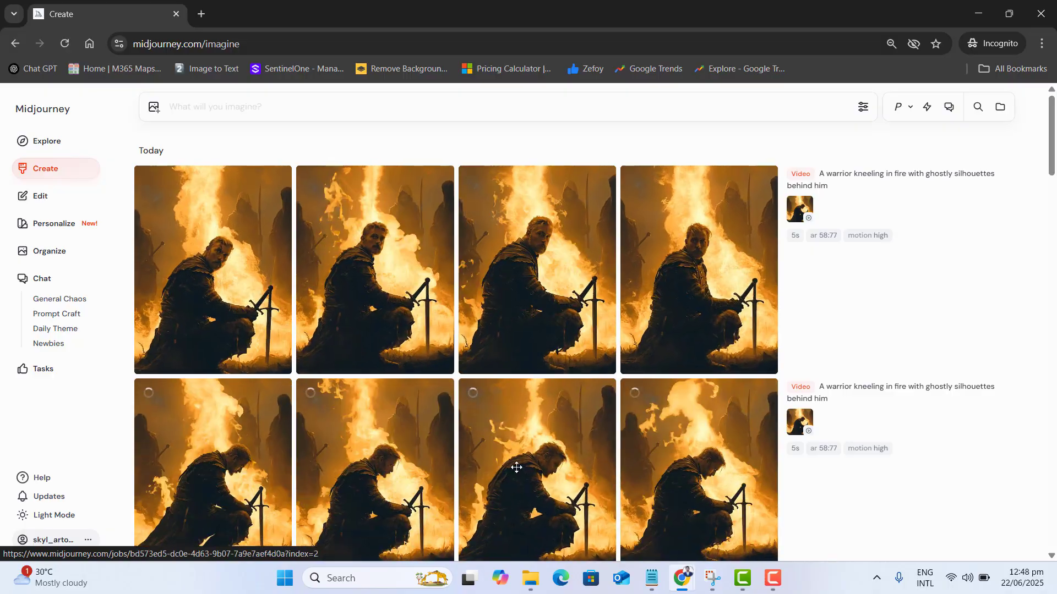
pyautogui.click(665, 474)
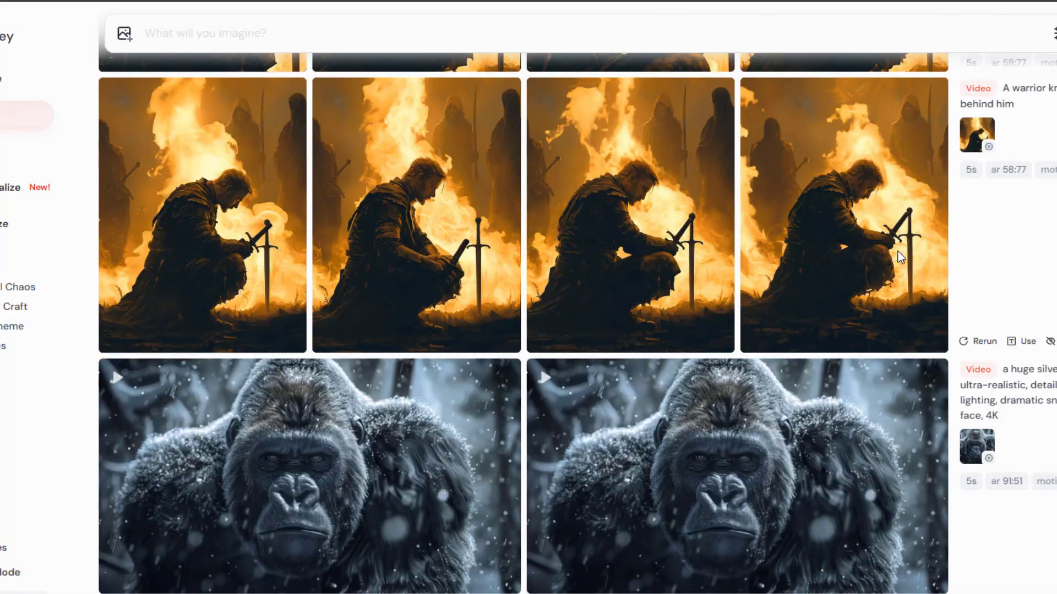
pyautogui.moveTo(633, 206)
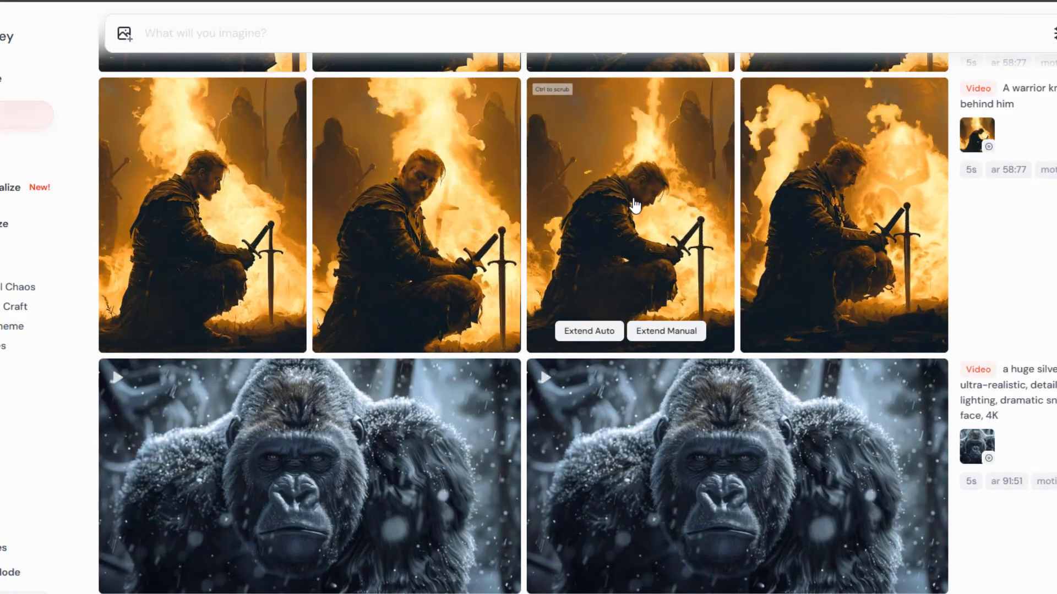
pyautogui.rightClick(635, 203)
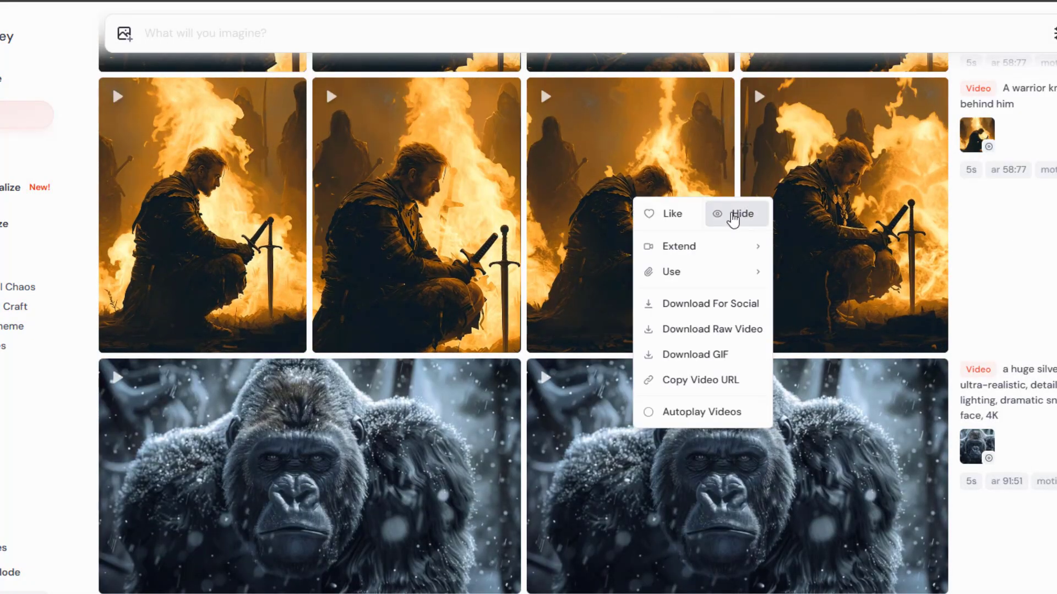
pyautogui.click(735, 215)
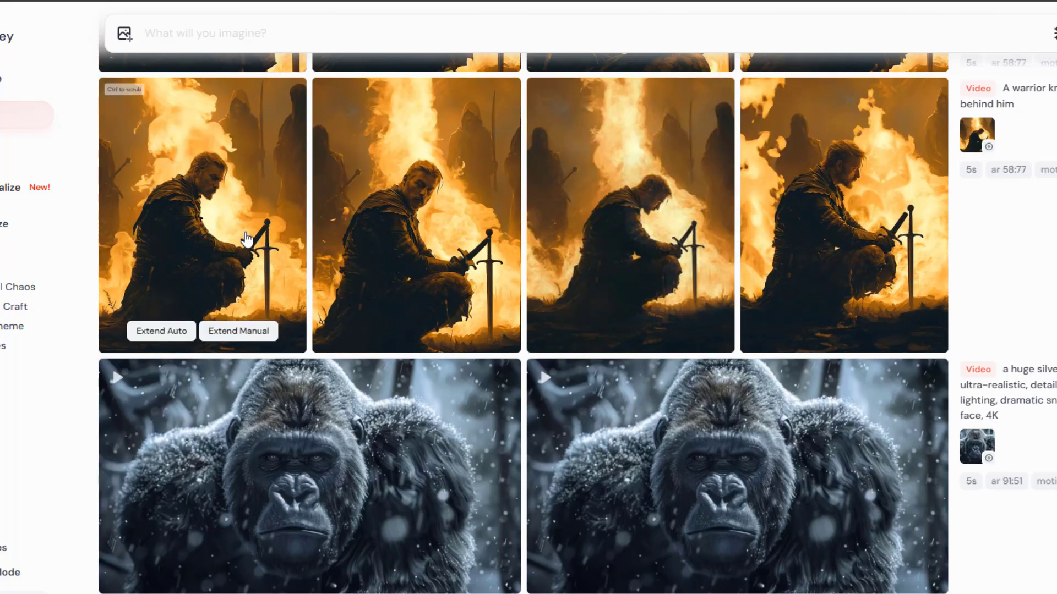
pyautogui.rightClick(246, 238)
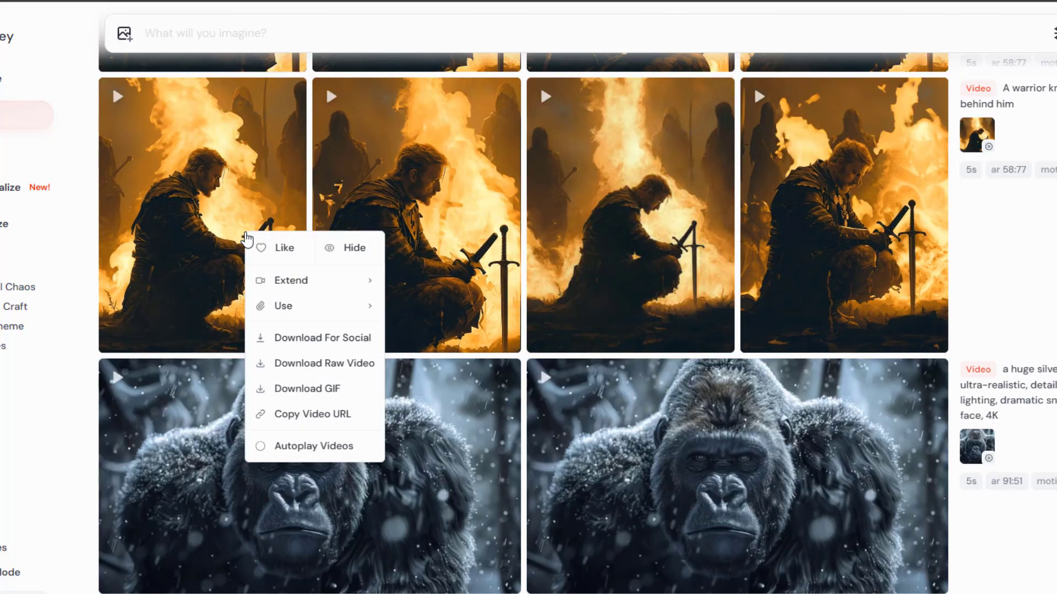
pyautogui.click(346, 249)
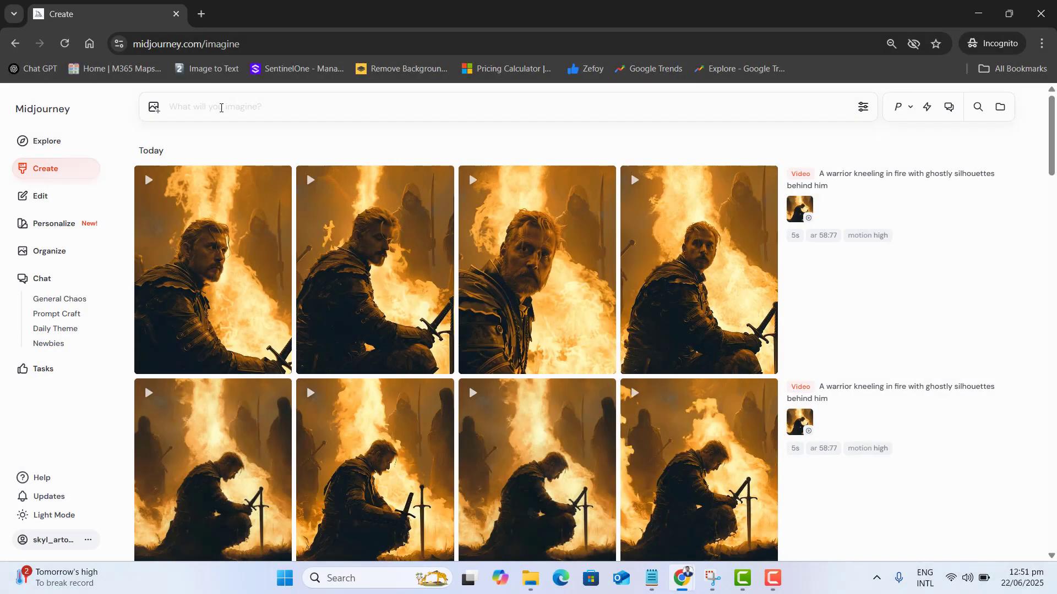
# Generate images of a realistic scene inspired by Jurassic Park, with a terrified man chased through a jungle by two large velociraptors and a T-Rex.
pyautogui.click(221, 108)
pyautogui.write('a realistic scene inspired by Jurassic Park, a terrified man running through a jungle while two large velociraptors and a T-Rex chase him, cinematic action, intense motion blur, hyper-realistic lighting, jungle dust and leaves flying, dramatic sunset backlight, ultra-detailed, film still, 4K')
pyautogui.press('Return')
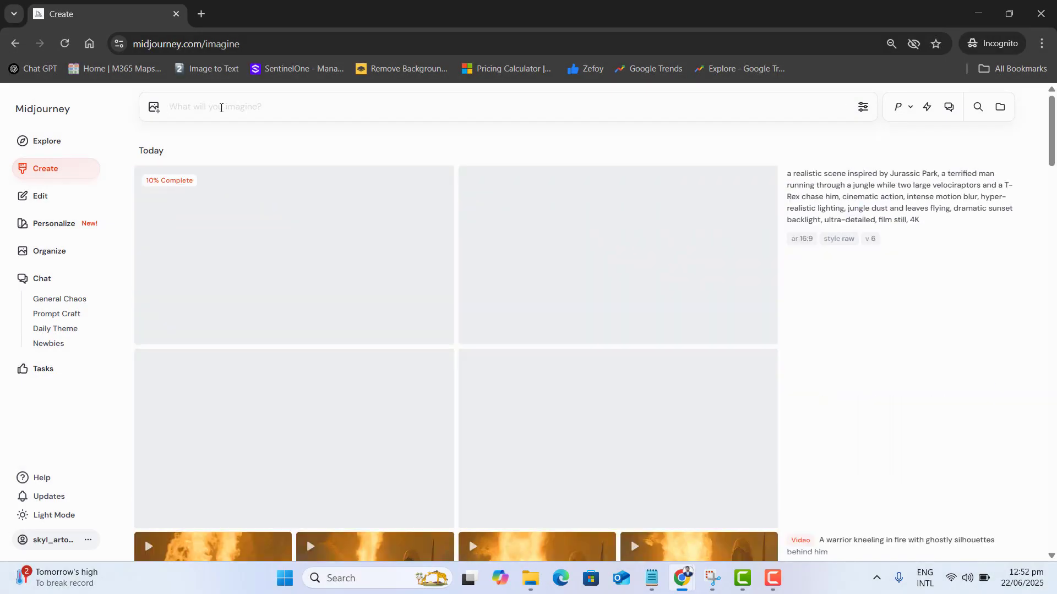
pyautogui.moveTo(816, 218)
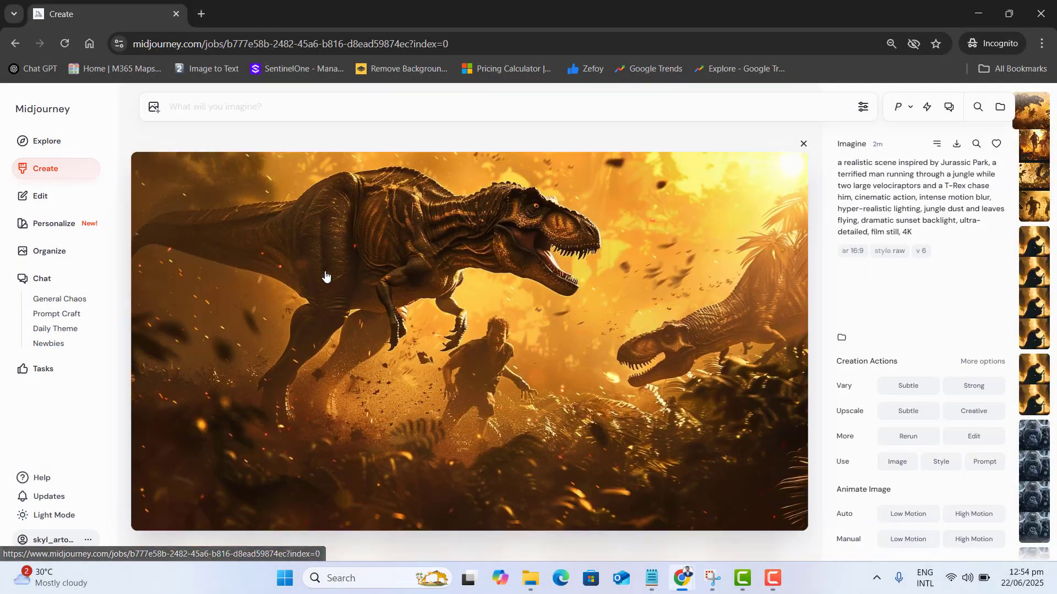
# Animate the T-Rex image with Auto Low Motion and a manual prompt: terrified man sprinting through a dense jungle at sunset, chased by two velociraptors and a T-Rex.
pyautogui.moveTo(866, 539)
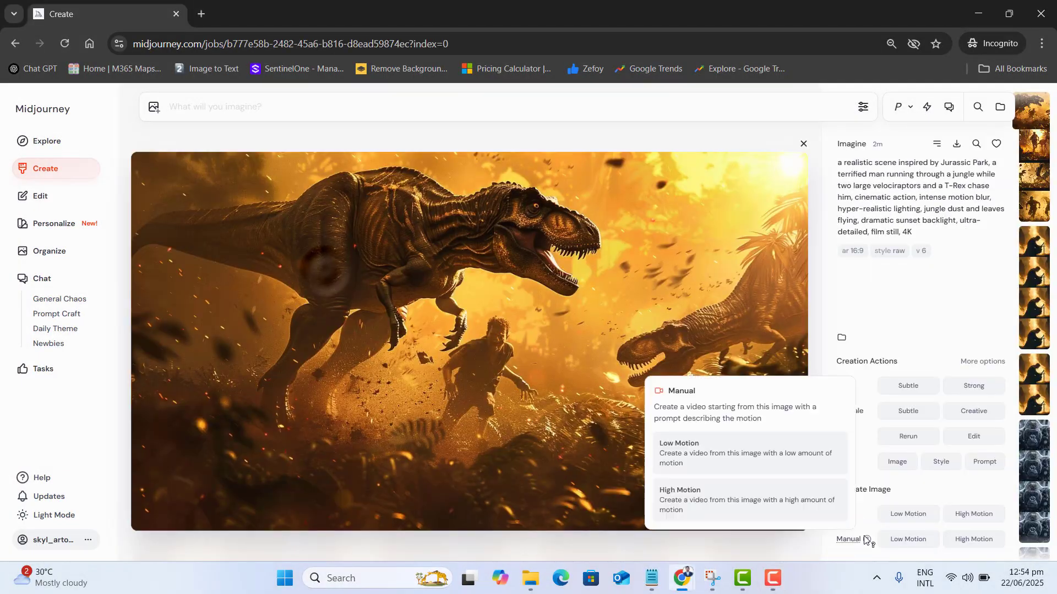
pyautogui.click(903, 513)
pyautogui.write('a terrified man sprinting through a dense jungle at sunset, chased by two velociraptors and a roaring T-Rex, realistic movement, intense camera shake, motion blur, jungle dust rising, cinematic lighting, film look, high adrenaline, dynamic animation, 4K video, midjourney video model')
pyautogui.press('Return')
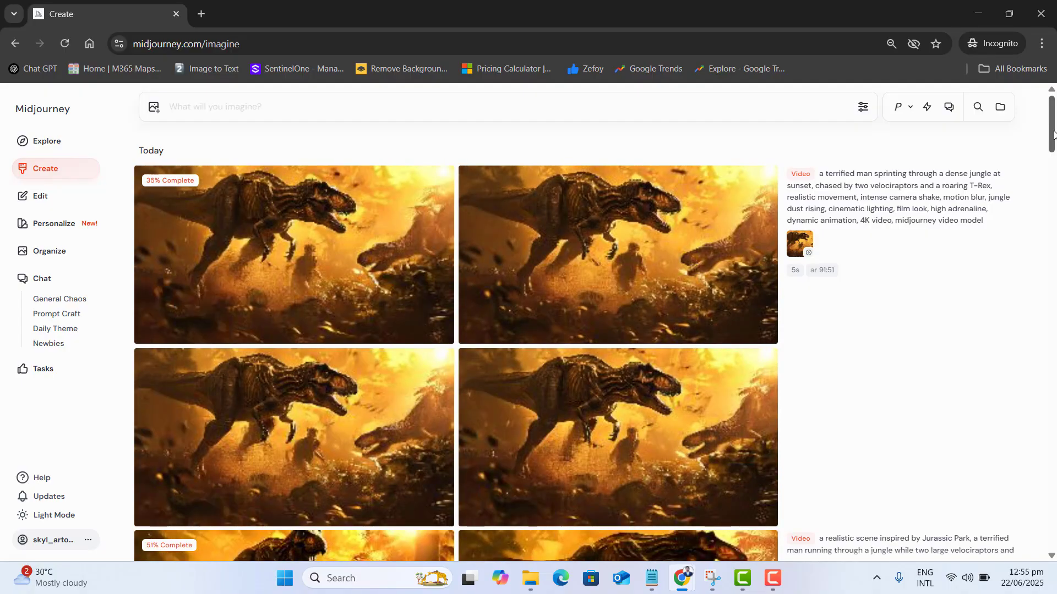
# Play the generated dinosaur chase videos full screen, restarting the first one from the beginning.
pyautogui.moveTo(1053, 131); pyautogui.dragTo(1055, 132)
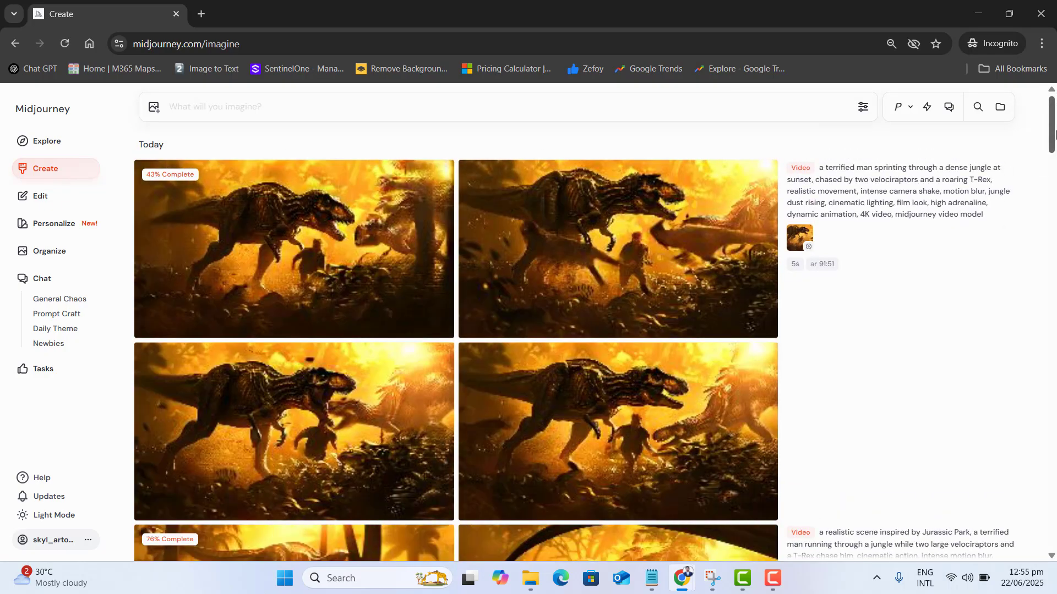
pyautogui.scroll(-3, 1054, 132)
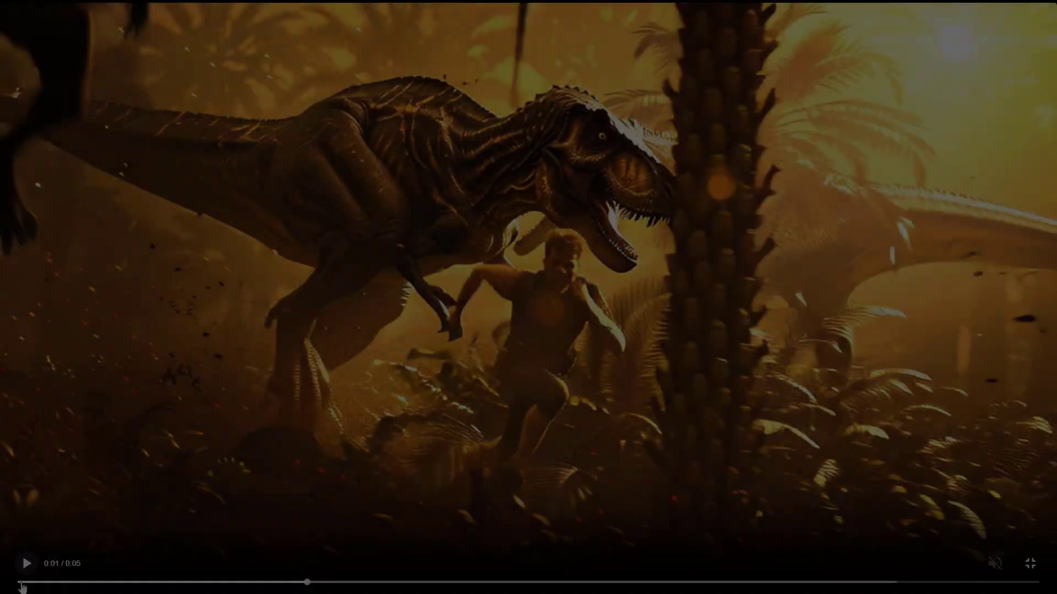
pyautogui.click(22, 582)
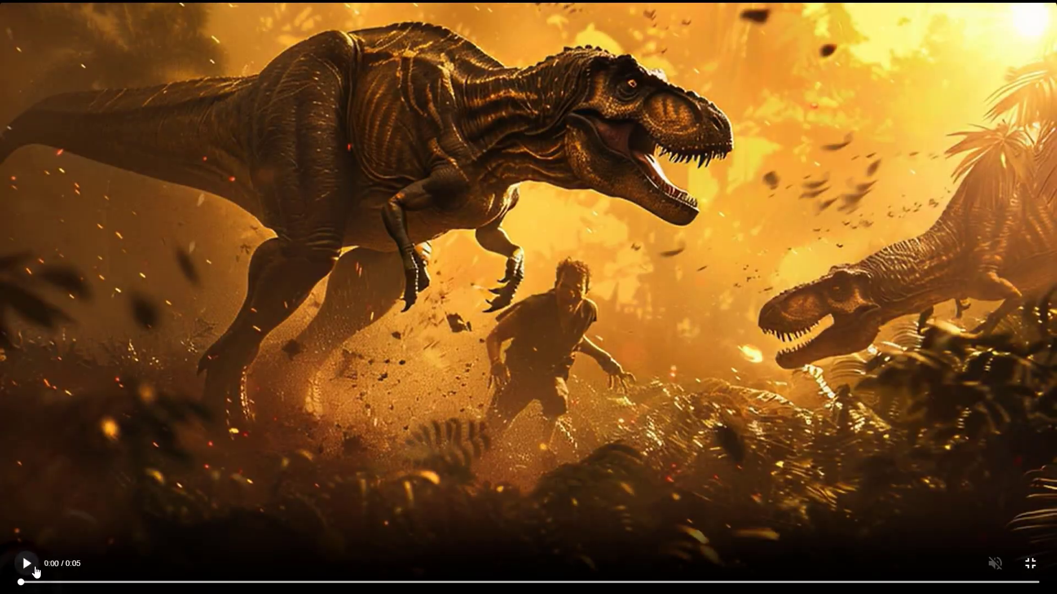
pyautogui.click(29, 565)
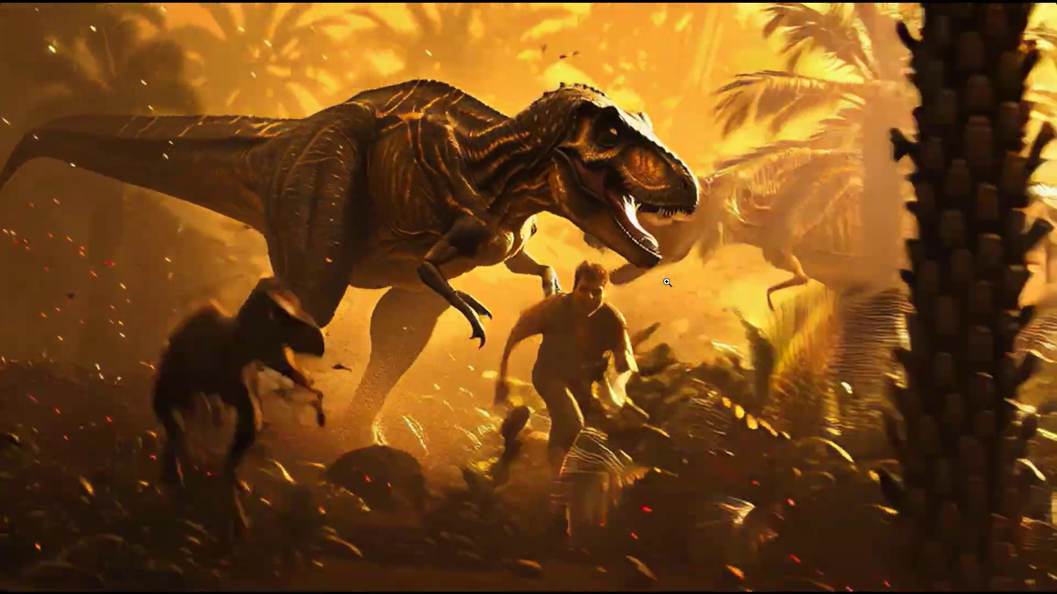
pyautogui.click(666, 282)
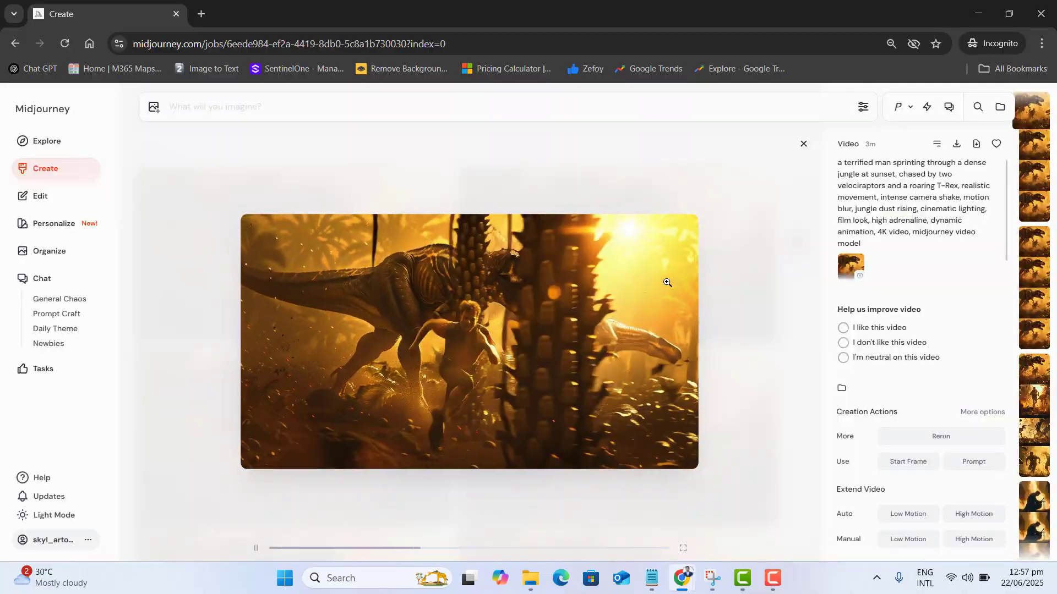
pyautogui.click(779, 567)
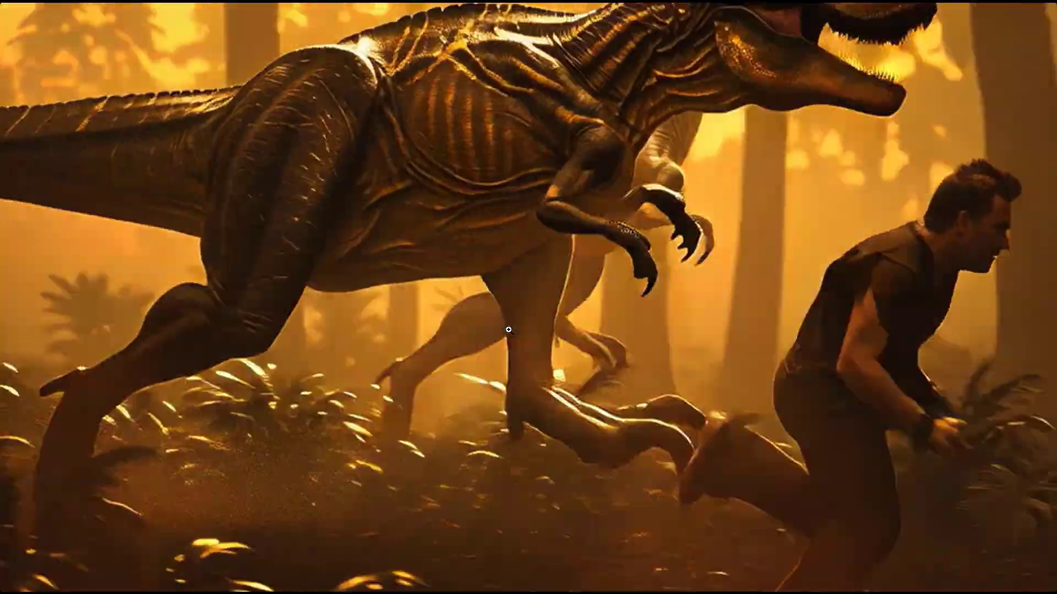
# Exit the full-screen dinosaur video and start a Manual Low Motion animation of the T-Rex chase image.
pyautogui.moveTo(851, 278)
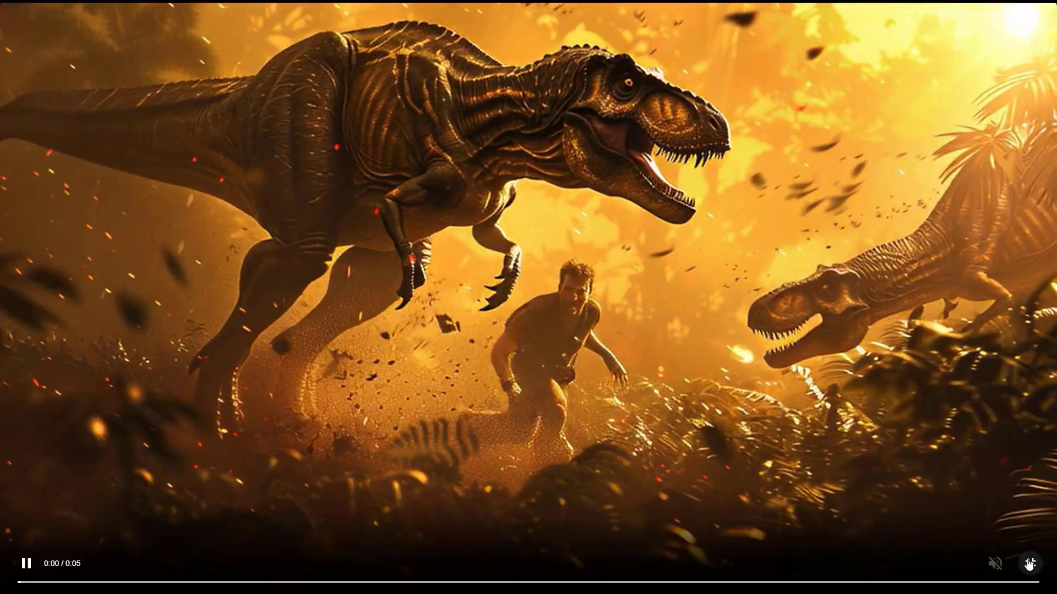
pyautogui.click(1029, 564)
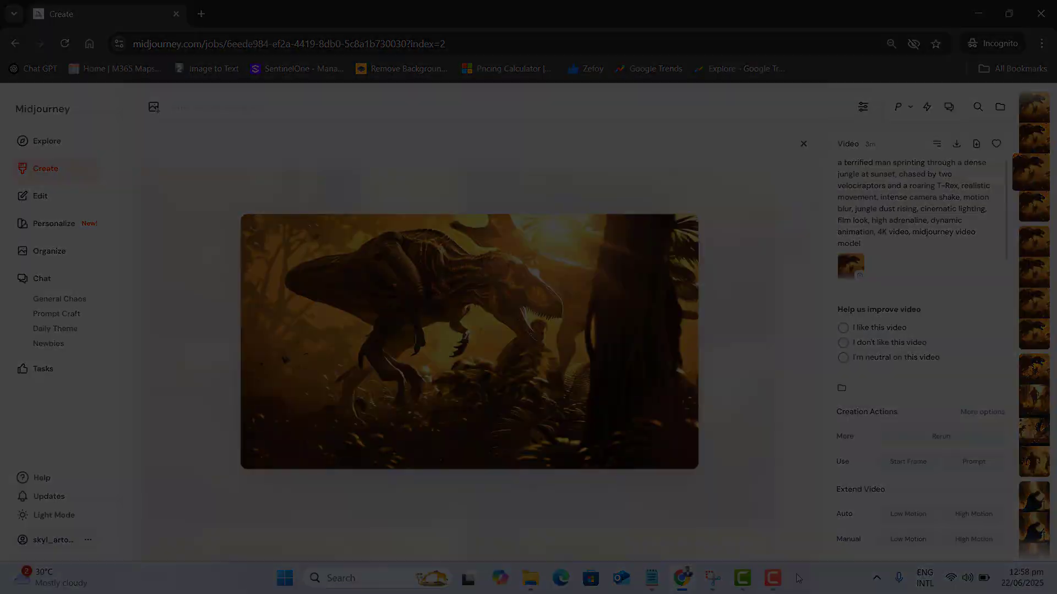
pyautogui.moveTo(853, 514)
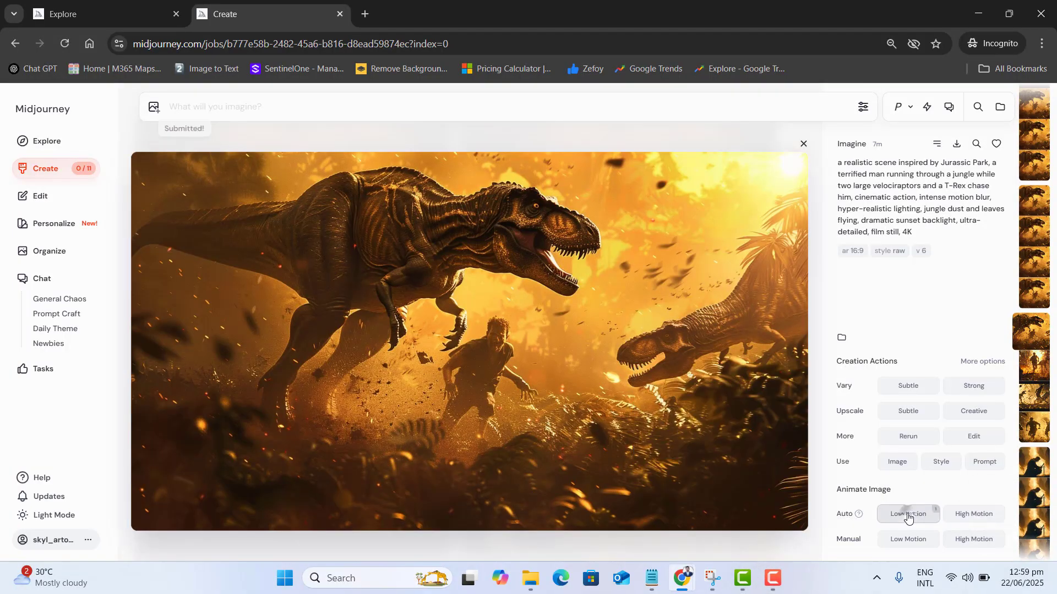
pyautogui.click(900, 545)
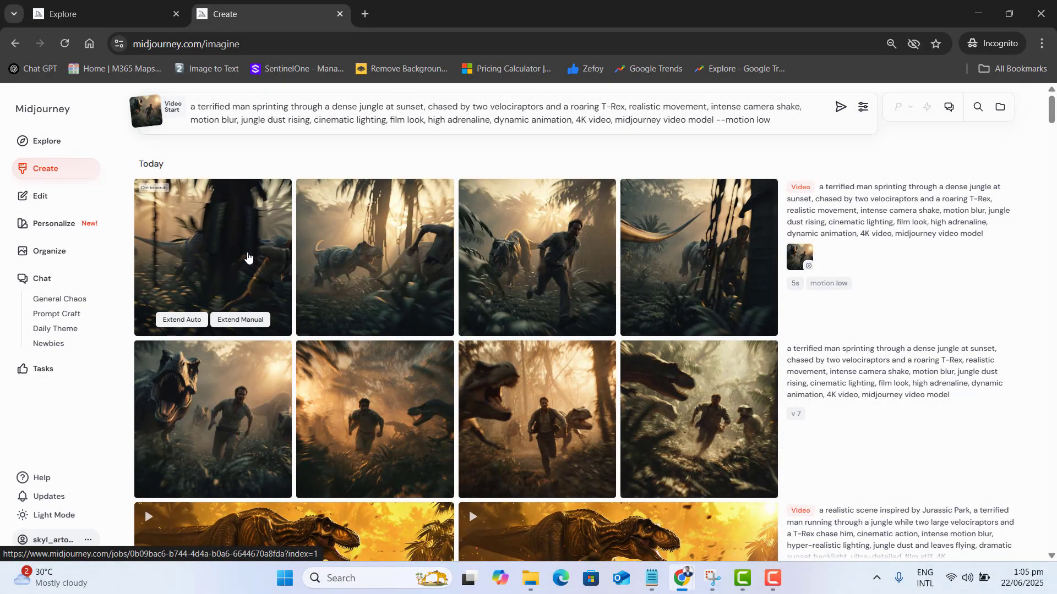
# Play the first two low-motion videos of the terrified man sprinting through the jungle.
pyautogui.click(247, 257)
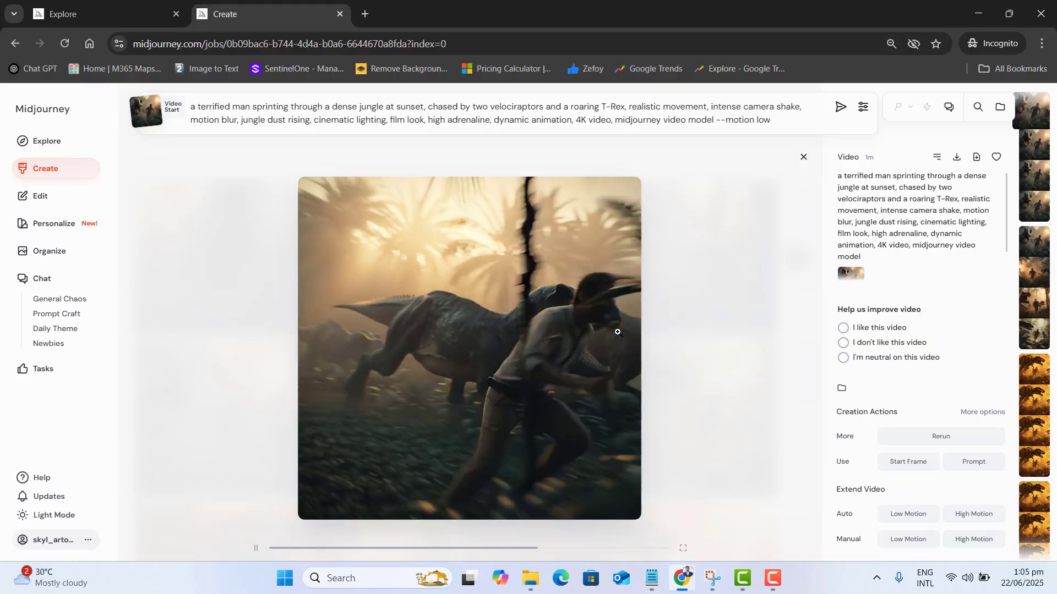
pyautogui.click(804, 158)
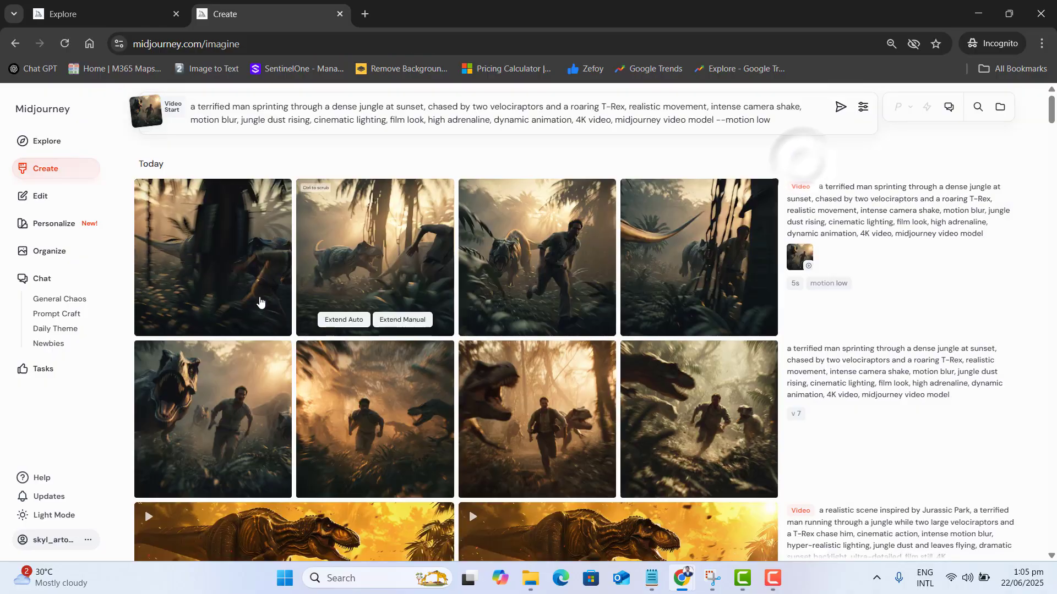
pyautogui.click(361, 254)
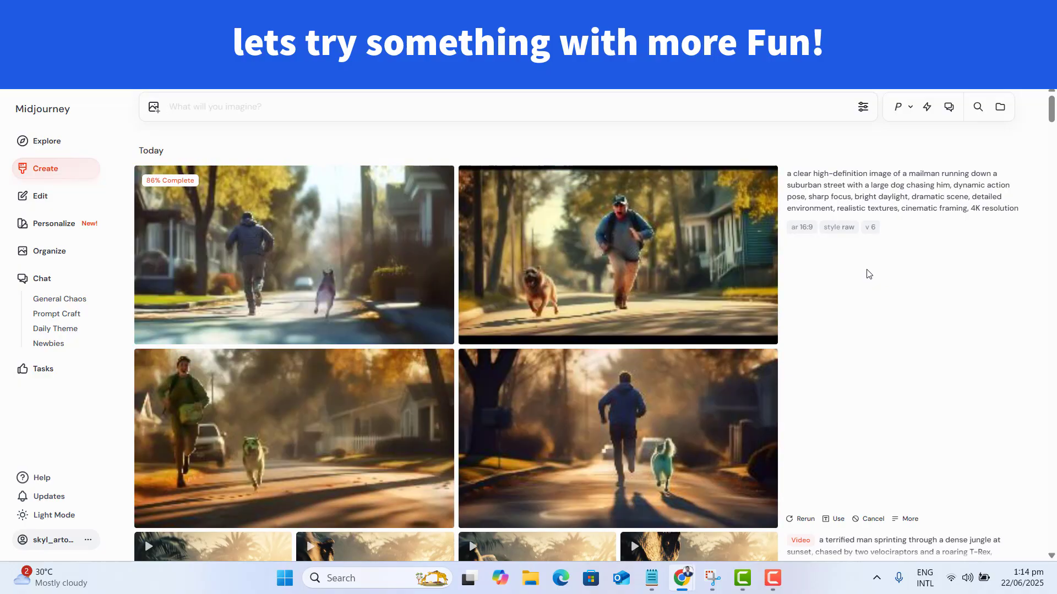
# Animate the image of the mailman running towards the camera beside the dog with Auto High Motion, and open a resulting video.
pyautogui.click(550, 397)
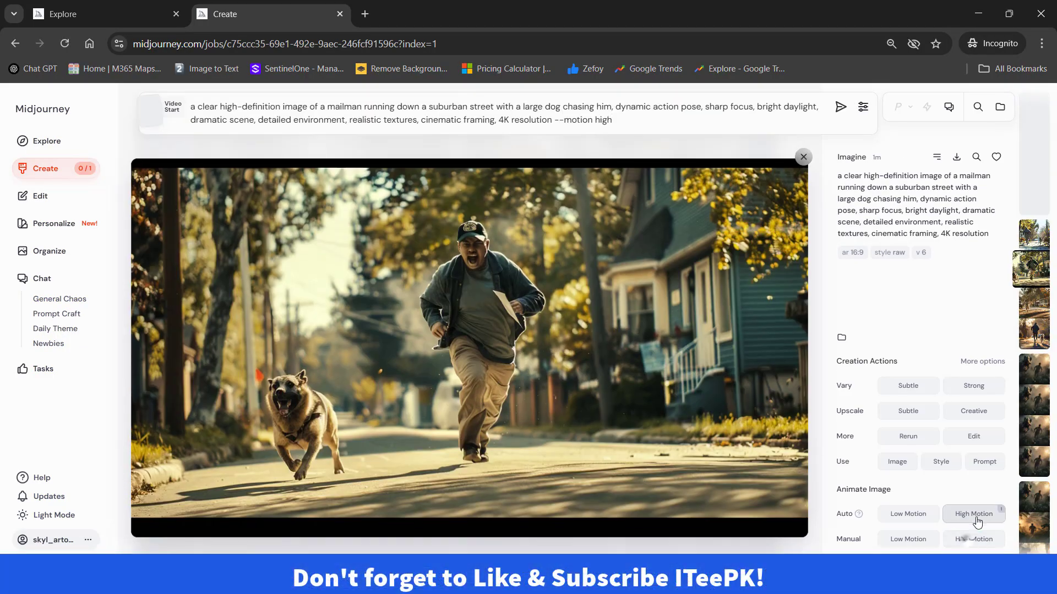
pyautogui.click(973, 513)
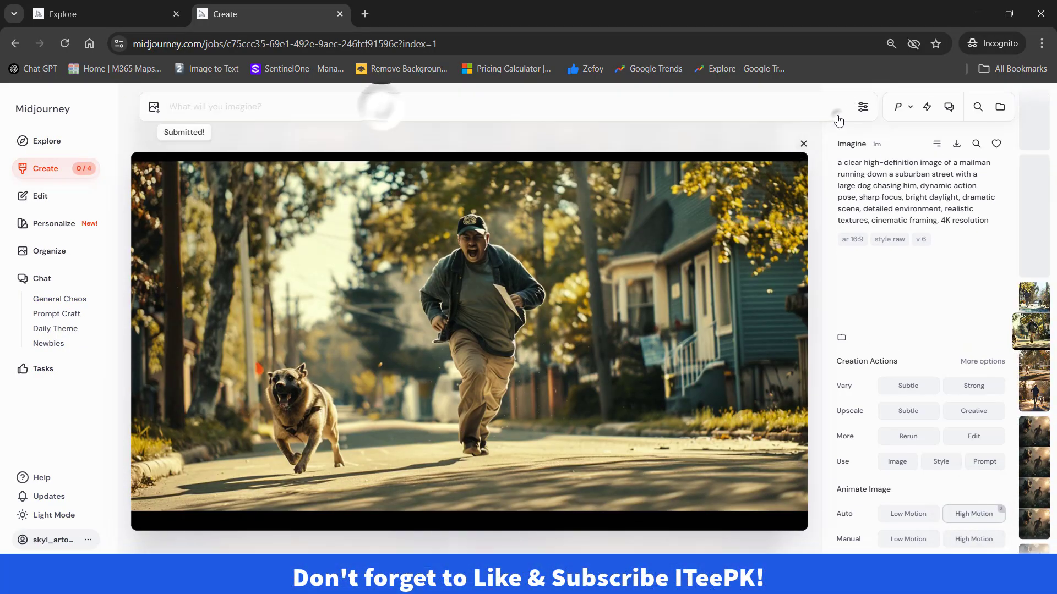
pyautogui.click(804, 143)
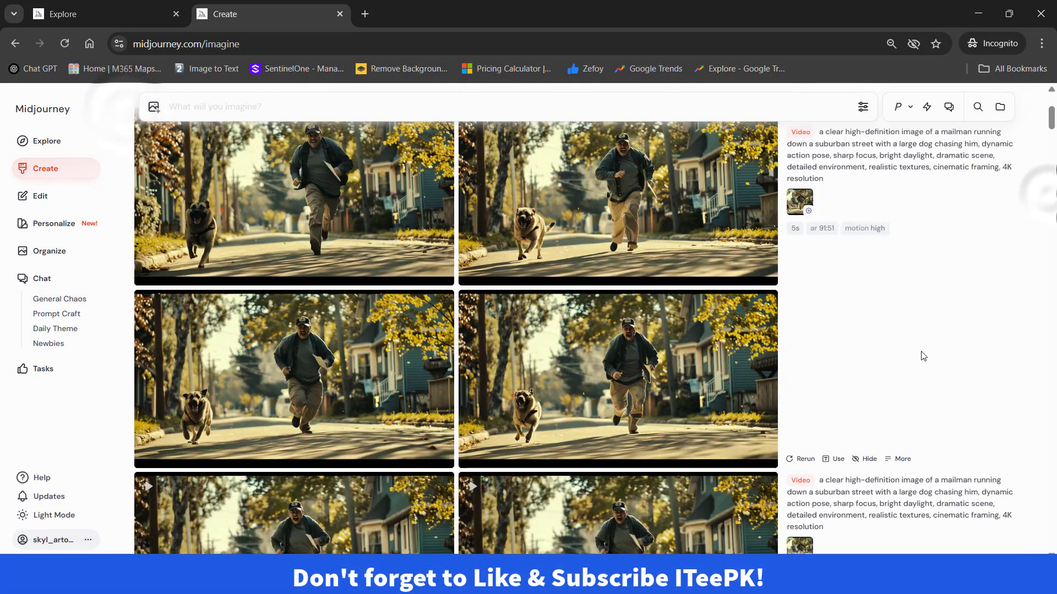
pyautogui.click(665, 337)
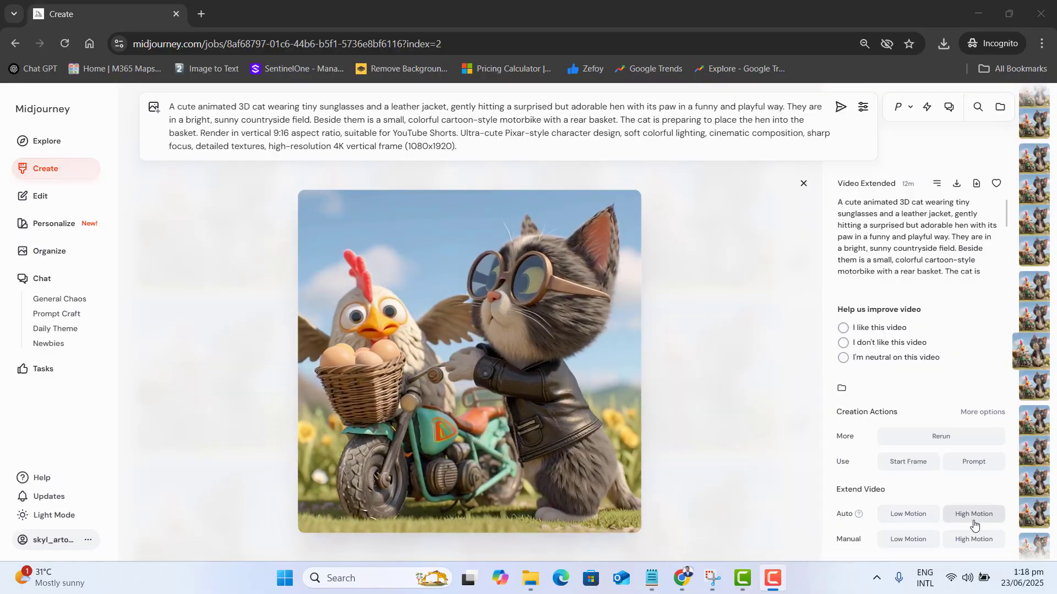
# Extend the animated cat and hen videos with Auto High Motion and return to the creations list.
pyautogui.click(974, 522)
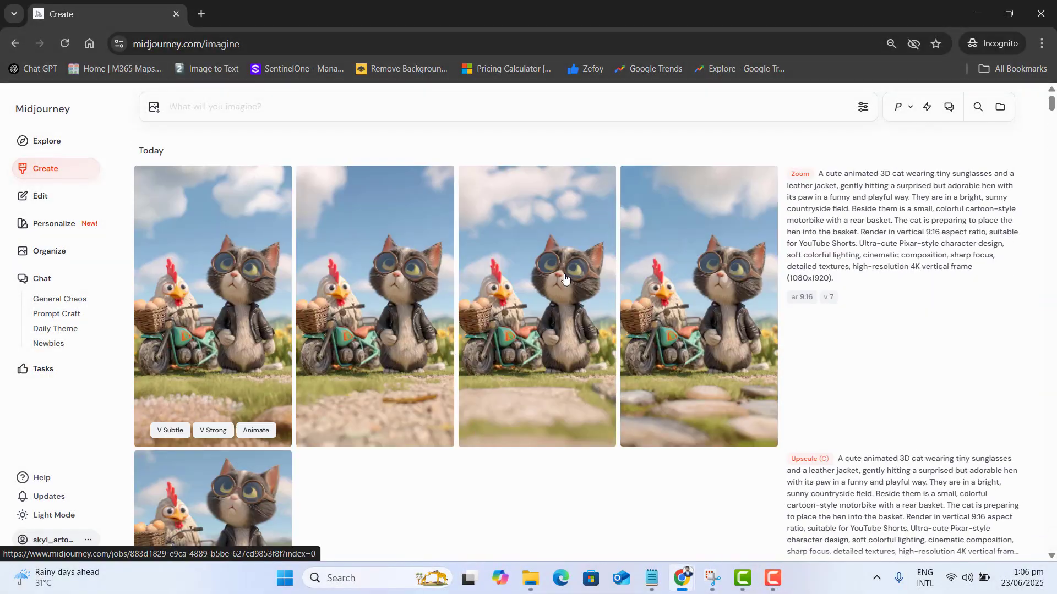
pyautogui.scroll(-5, 565, 279)
pyautogui.click(226, 456)
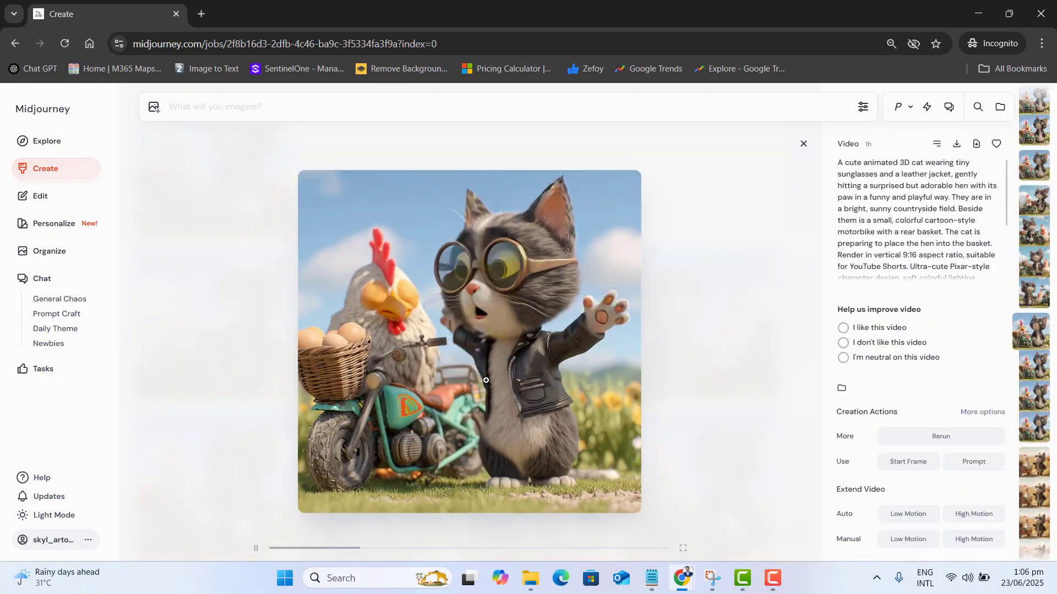
pyautogui.click(967, 514)
pyautogui.click(804, 144)
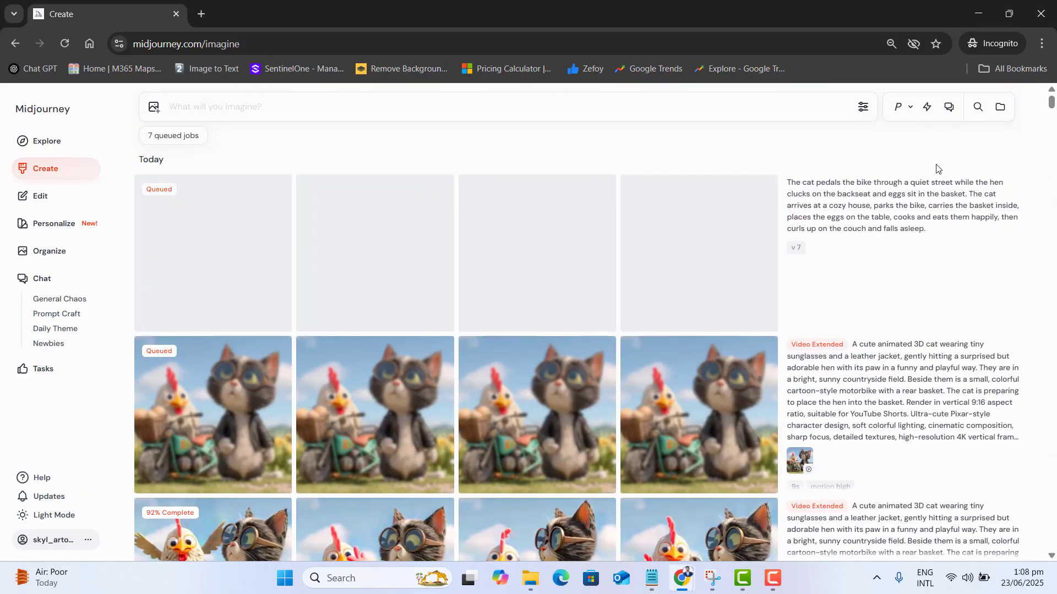
# Find the extended cat and hen videos among the creations and play the fourth clip of one set.
pyautogui.moveTo(1051, 105); pyautogui.dragTo(1052, 110)
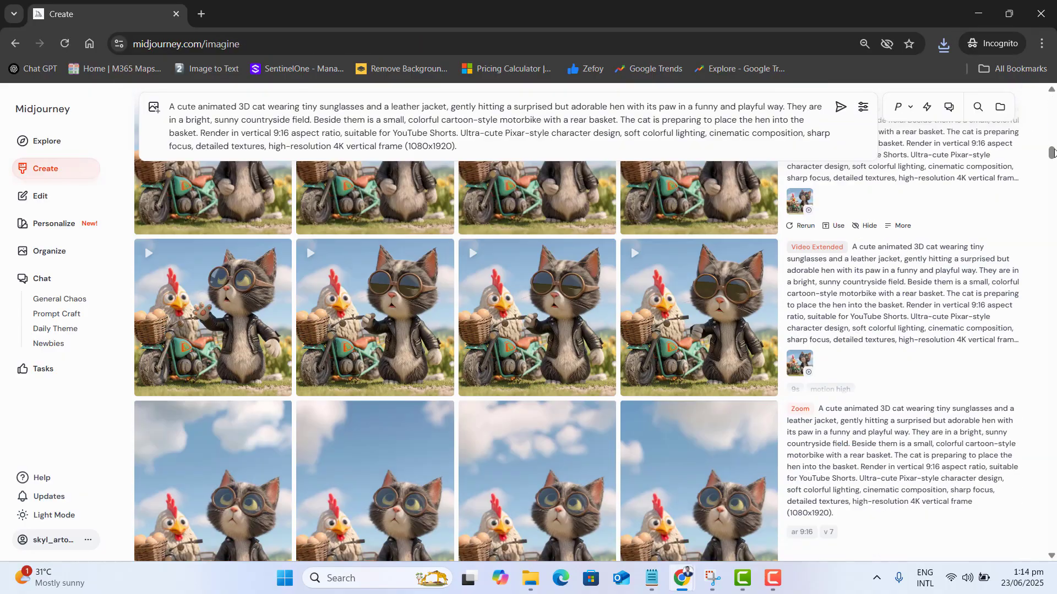
pyautogui.scroll(1, 826, 374)
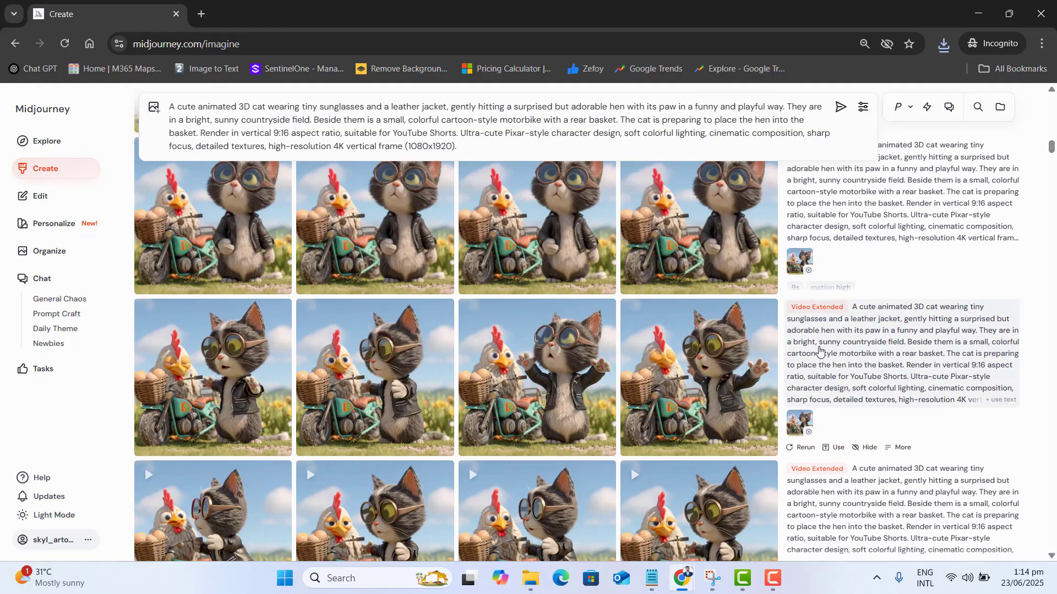
pyautogui.click(663, 222)
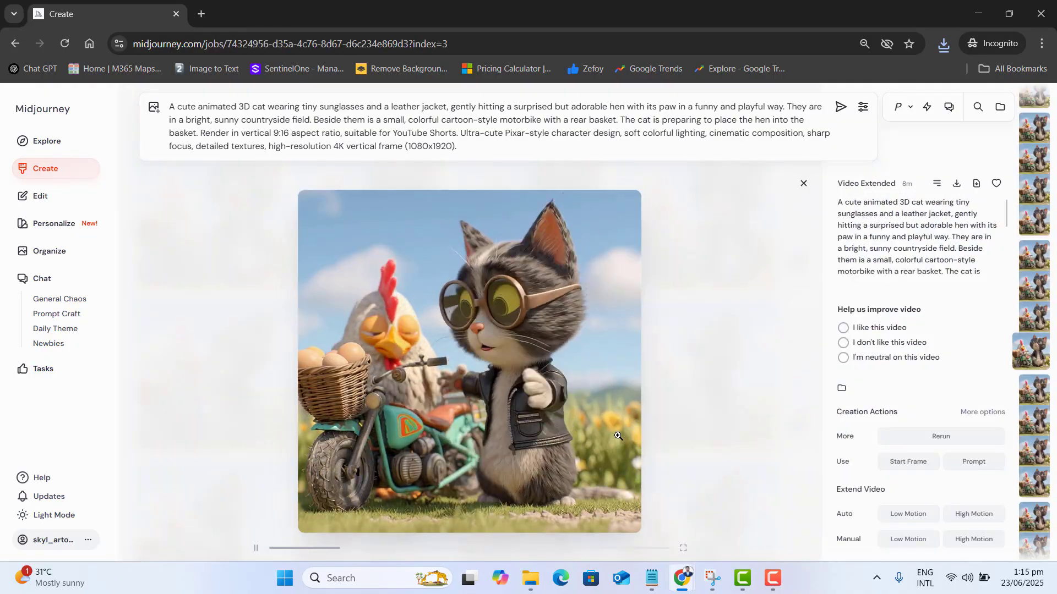